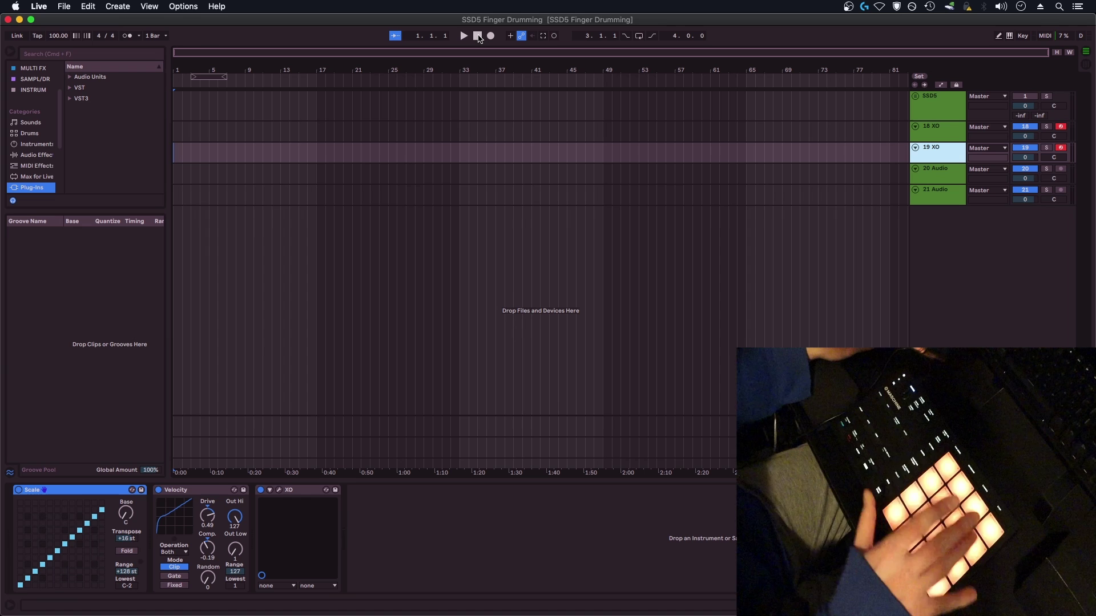
Select the 18 XO track to show its device chain, with Scale transposing +24 st.
click(949, 136)
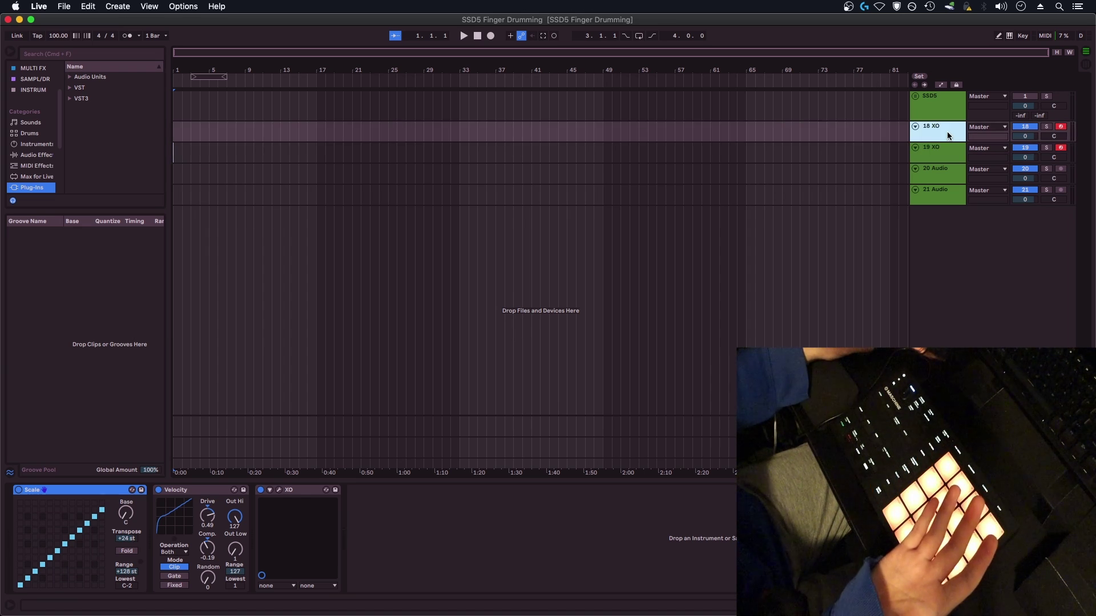
click(949, 153)
Reselect 18 XO and move its MM MKIII Neo Soul 1-8 XO window up and left.
click(945, 138)
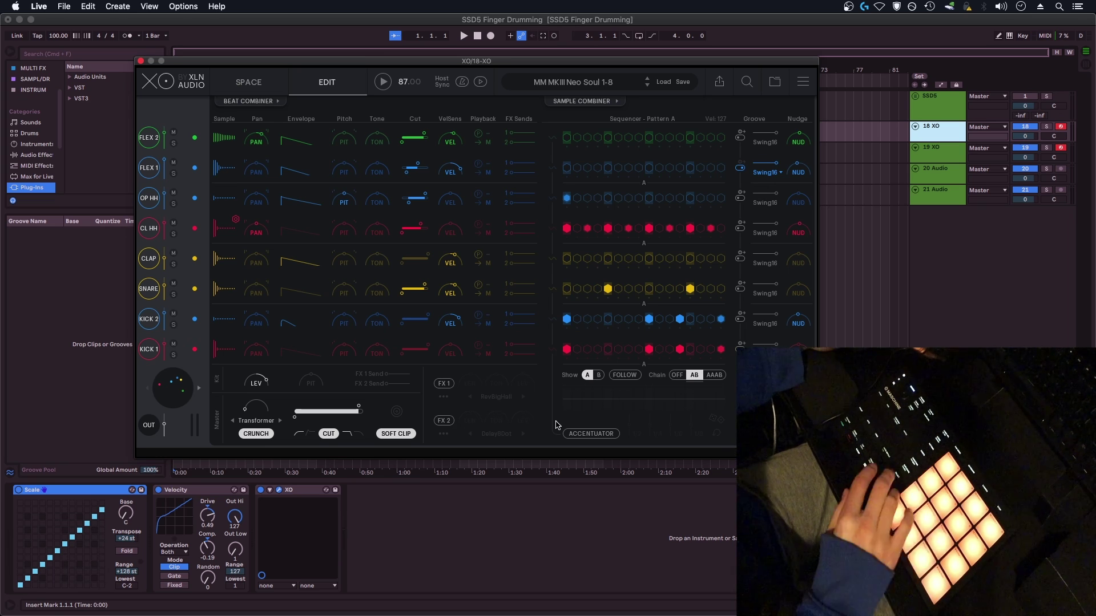
drag(495, 62, 472, 35)
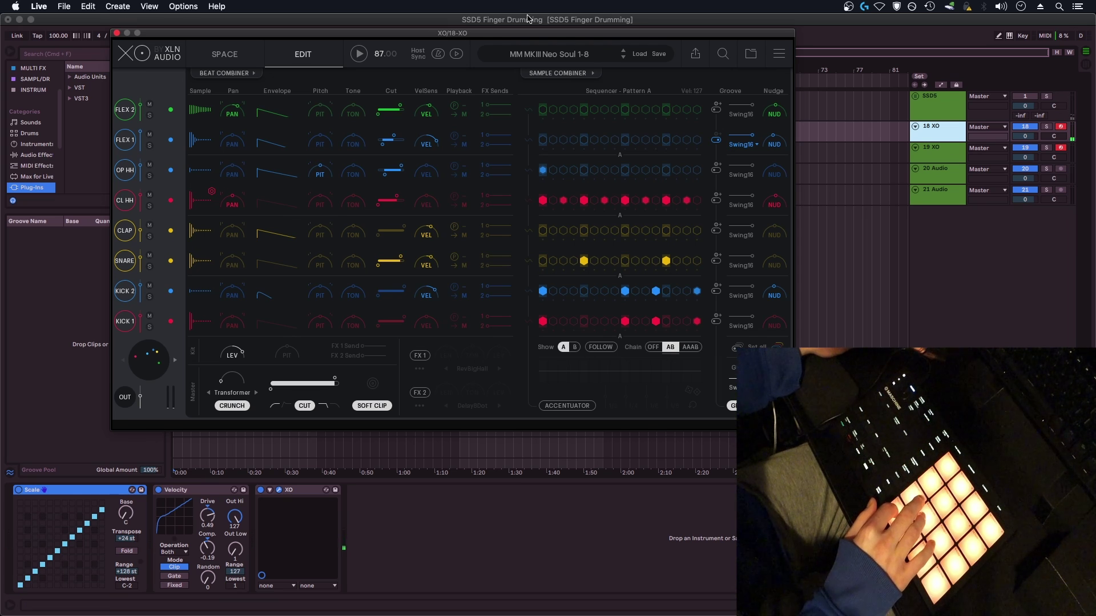
Open track 19 XO's XO window with the Neo Soul 9-16 kit, nudge it, then close it.
click(936, 153)
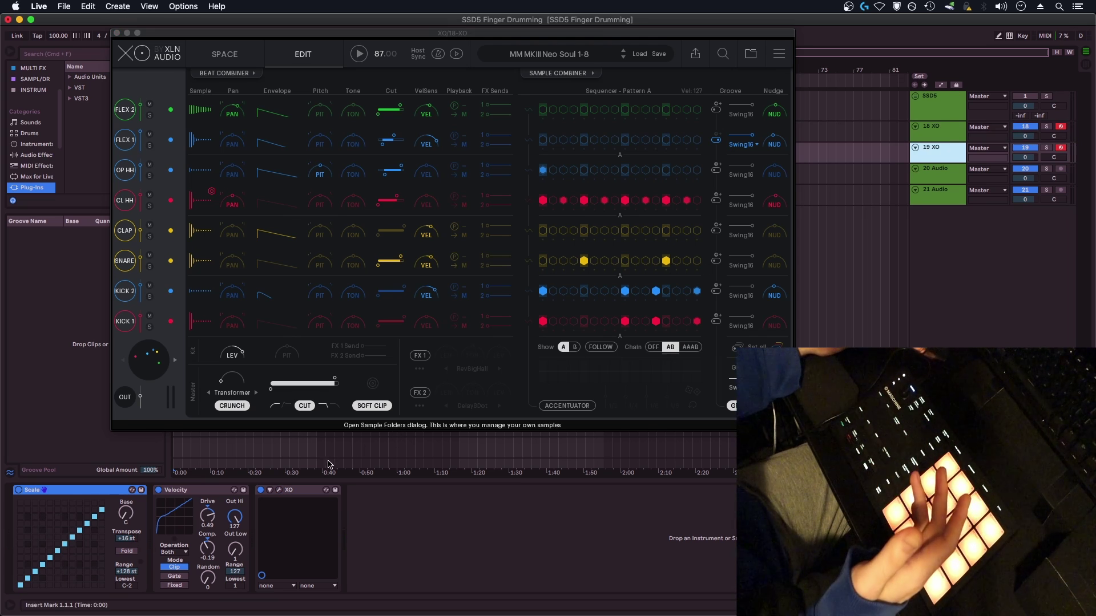
click(279, 491)
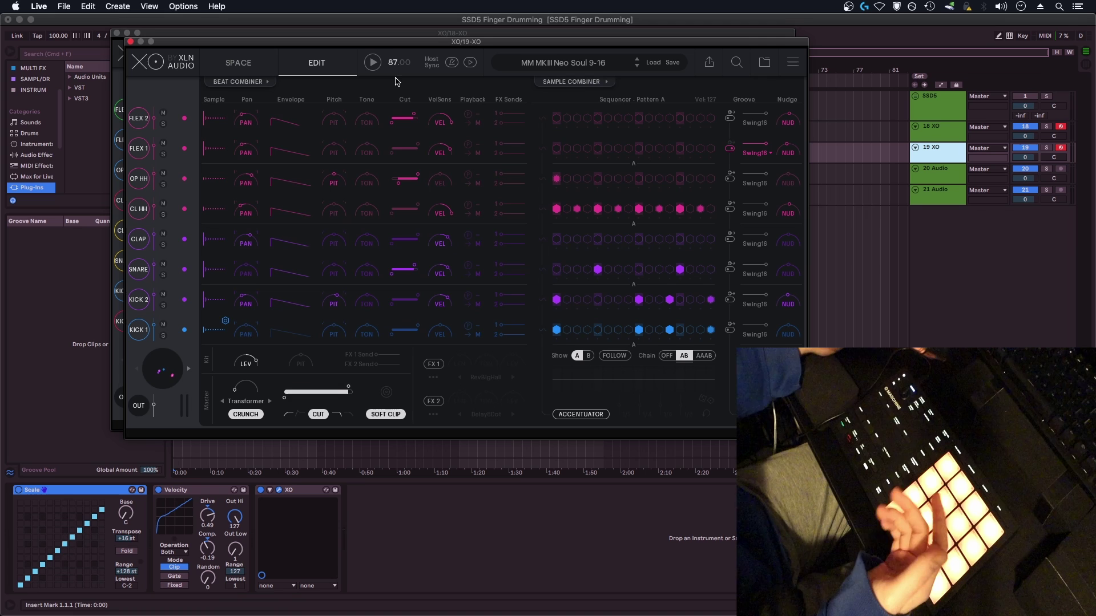
drag(391, 47, 398, 55)
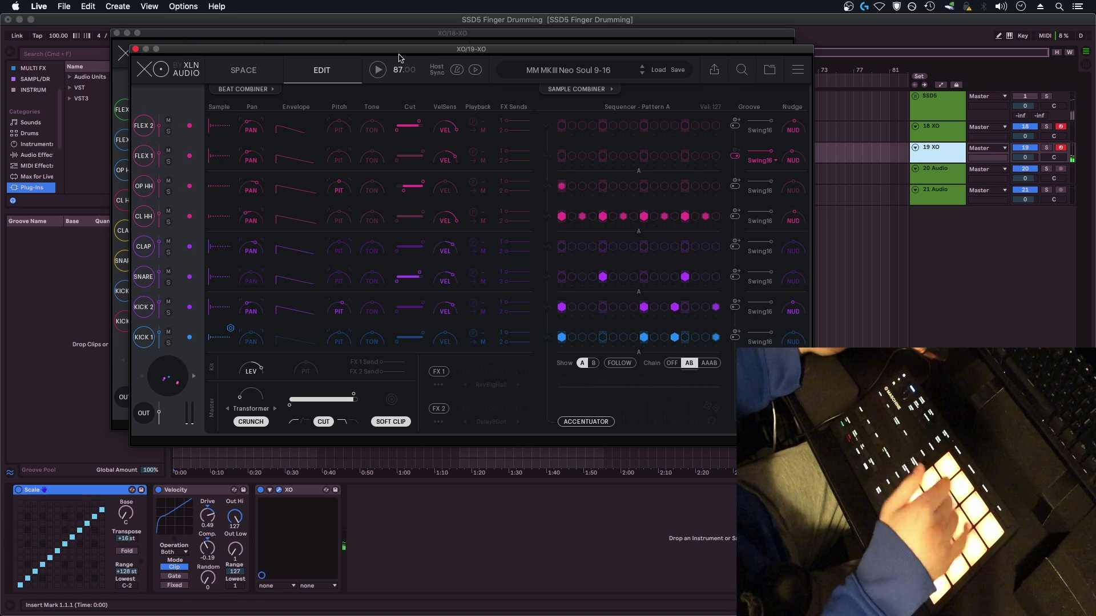
click(136, 49)
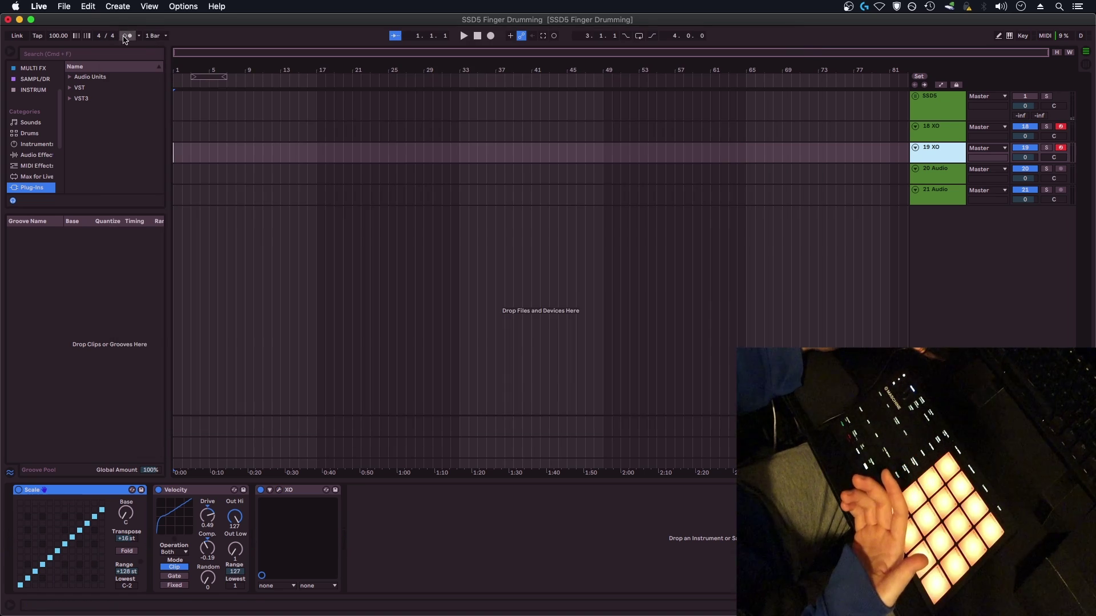
Close the 18 XO kit window, select the Velocity device, and return to track 18 XO.
click(117, 33)
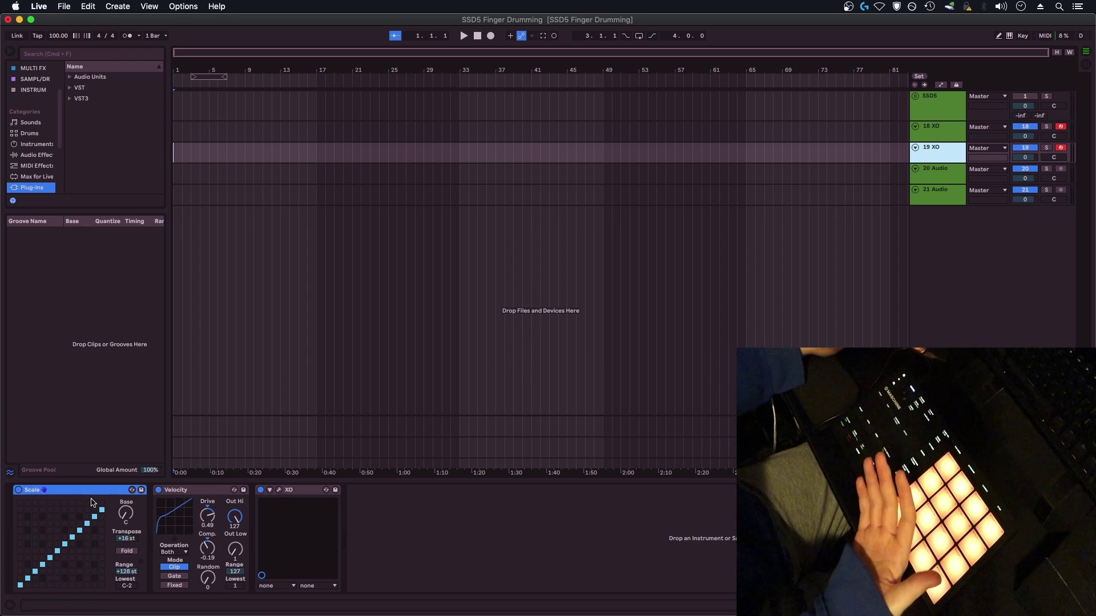
click(183, 494)
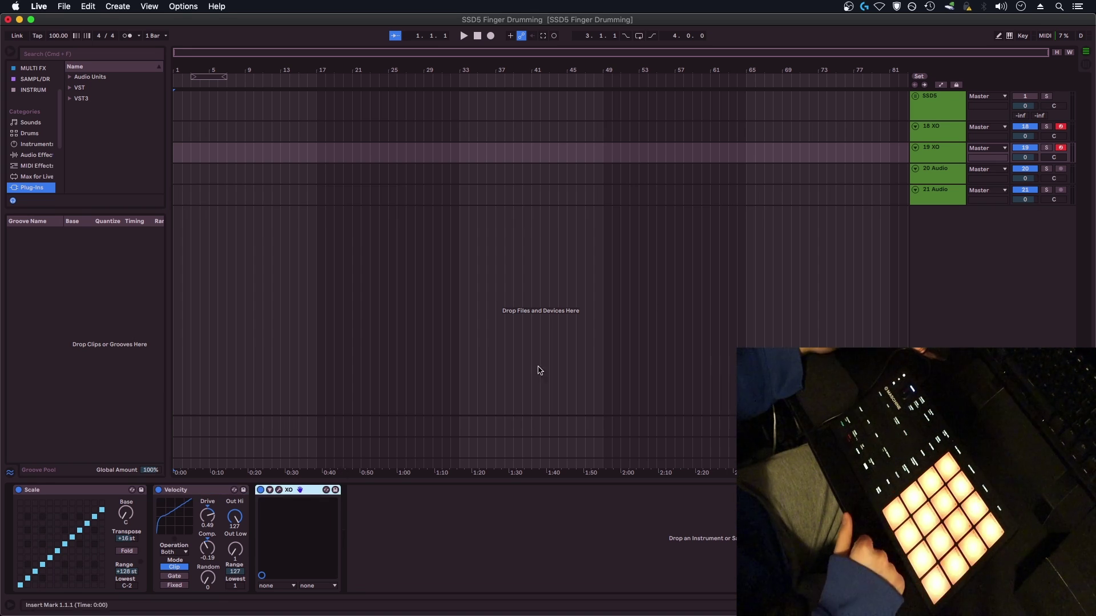
click(953, 127)
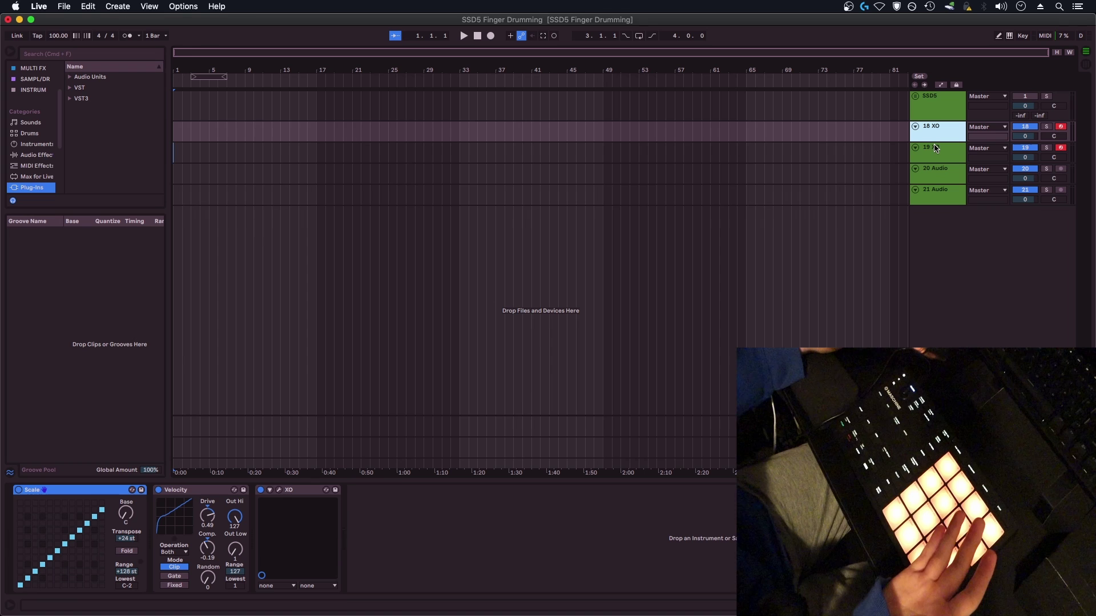
Check 18 XO's arming options so both XO tracks stay armed, ending on track 19 XO.
right_click(1062, 130)
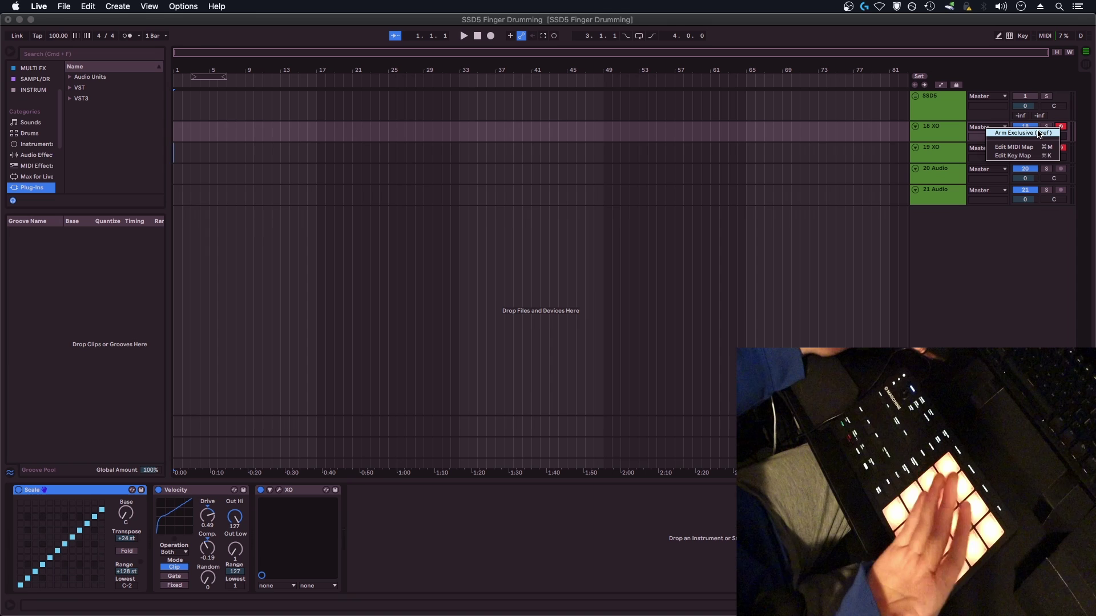
click(1066, 127)
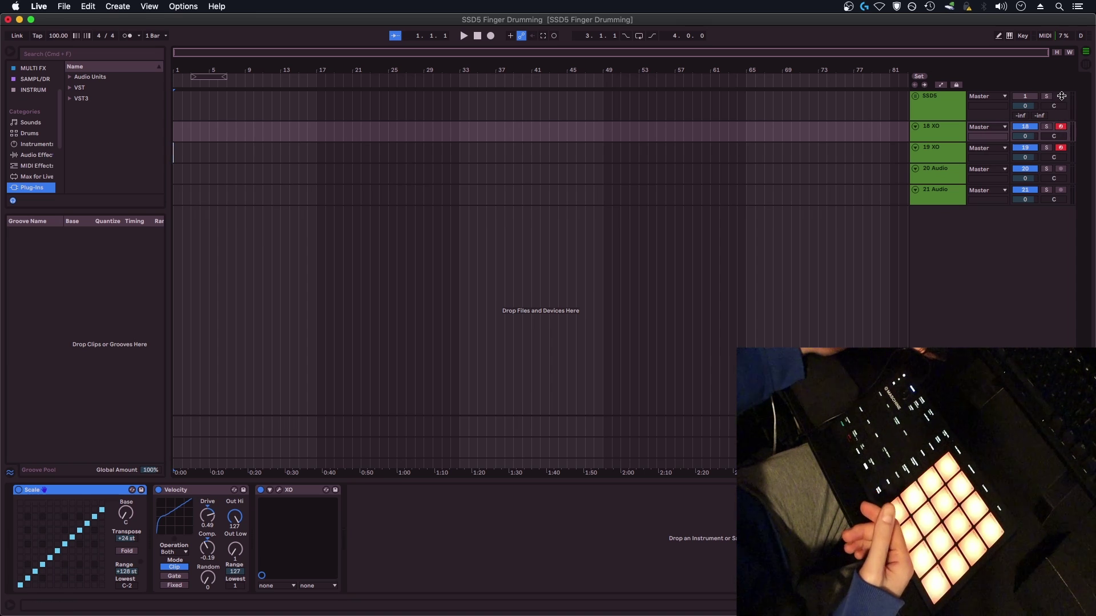
click(935, 158)
click(940, 139)
click(943, 151)
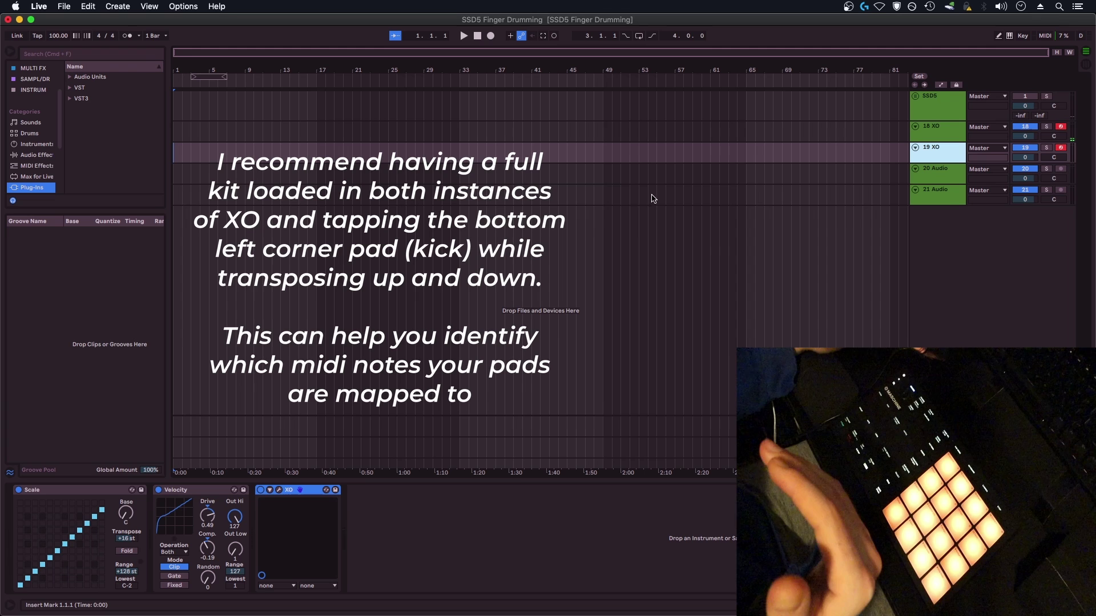
Select the Scale device and compare it with track 19 XO's +16 st transpose.
click(77, 492)
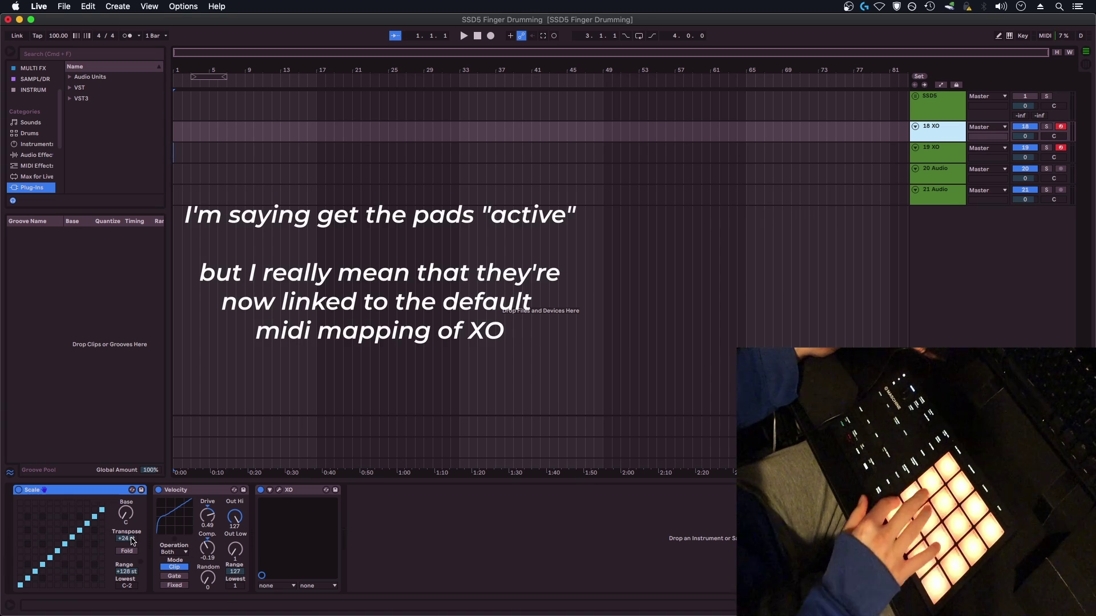
click(939, 155)
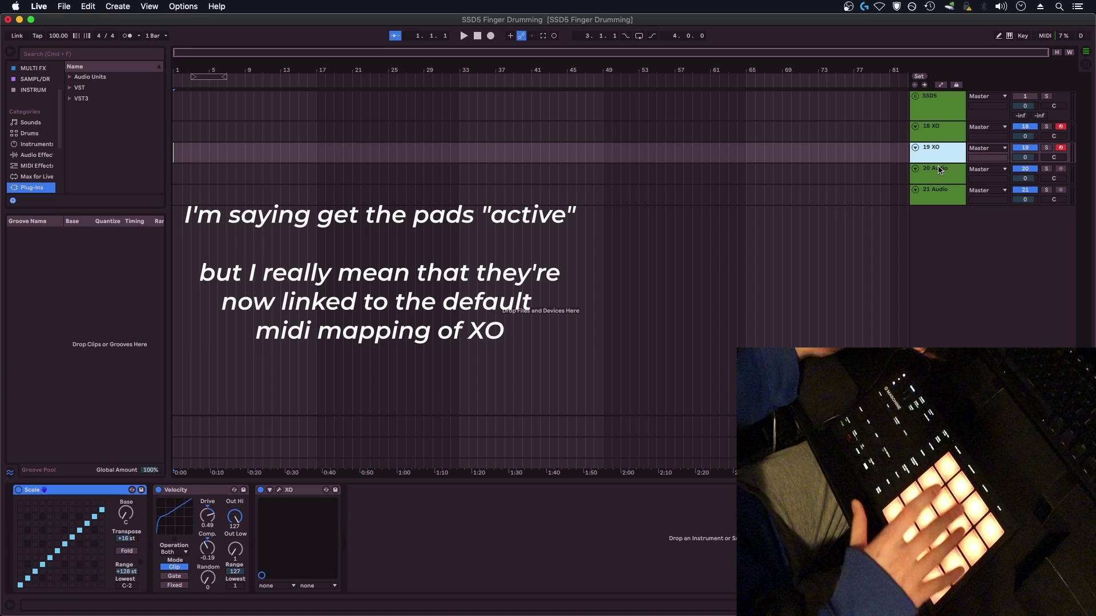
Reopen the XO plugin on track 18 XO showing the MM MKIII Neo Soul 1-8 kit.
click(925, 131)
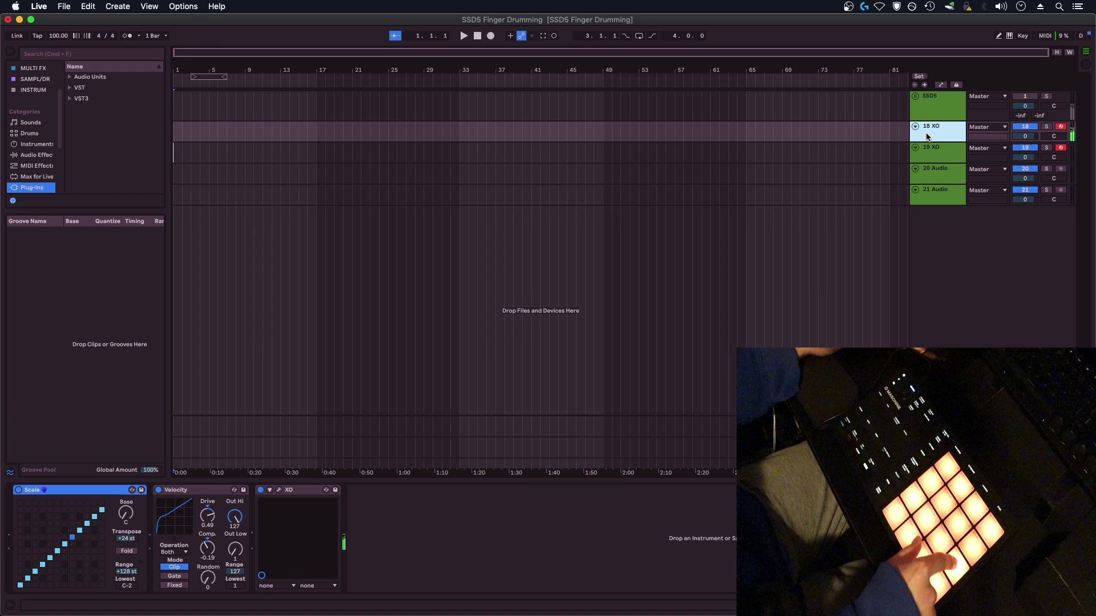
click(279, 490)
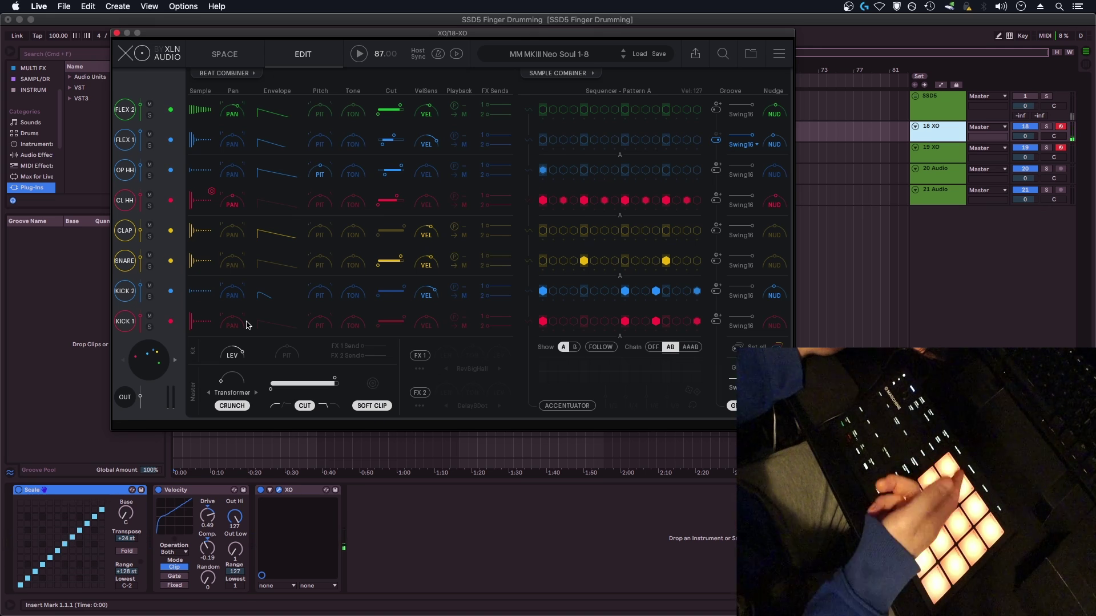
Open track 19 XO's Neo Soul 9-16 window, position it, and bring the 1-8 window forward.
click(242, 468)
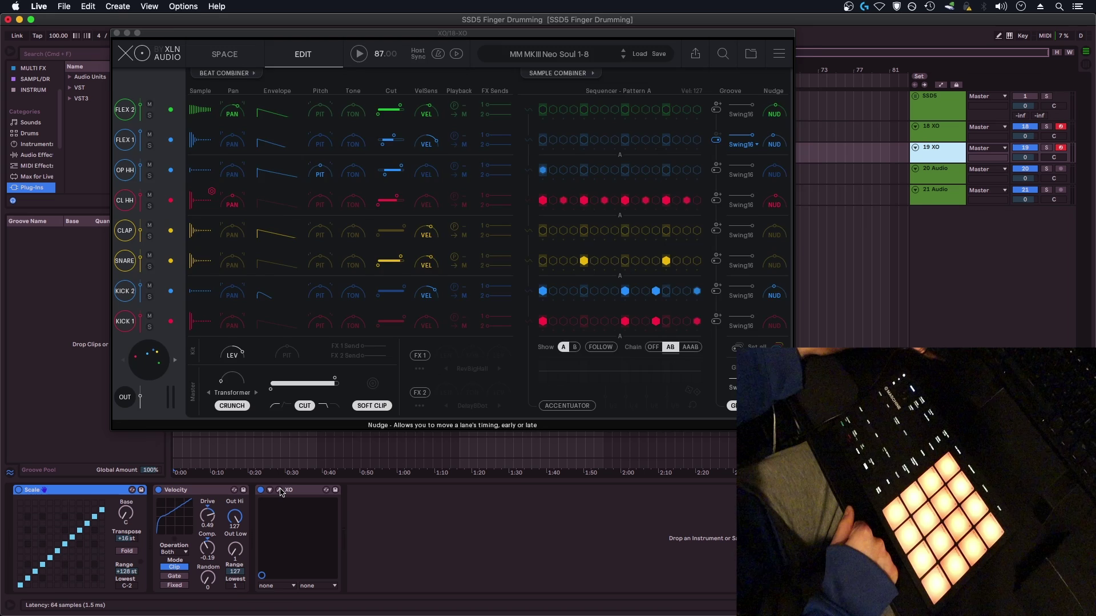
click(279, 491)
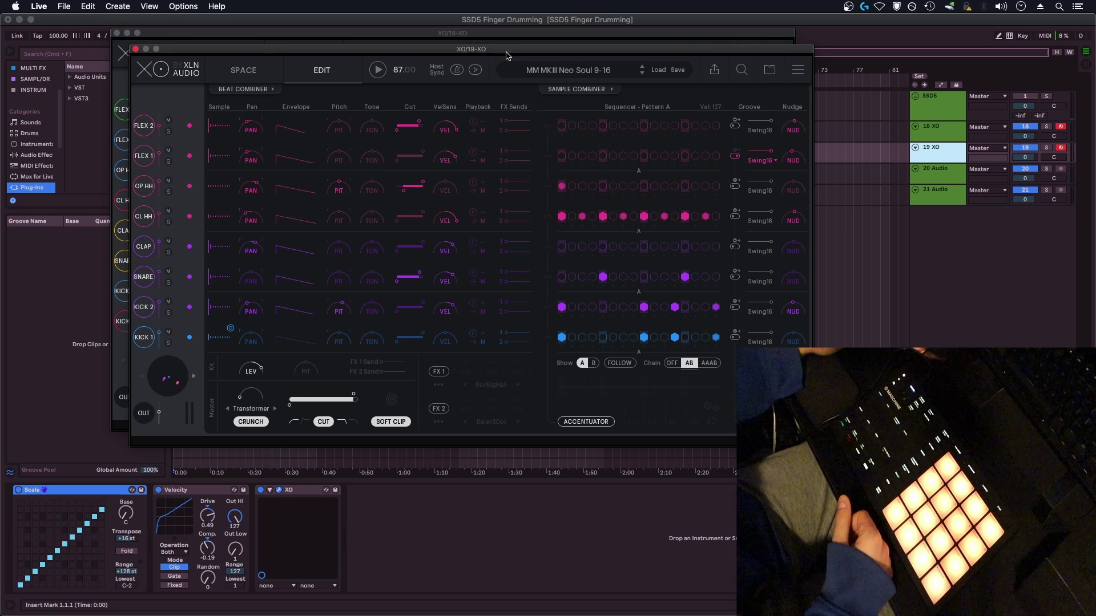
drag(506, 52, 573, 158)
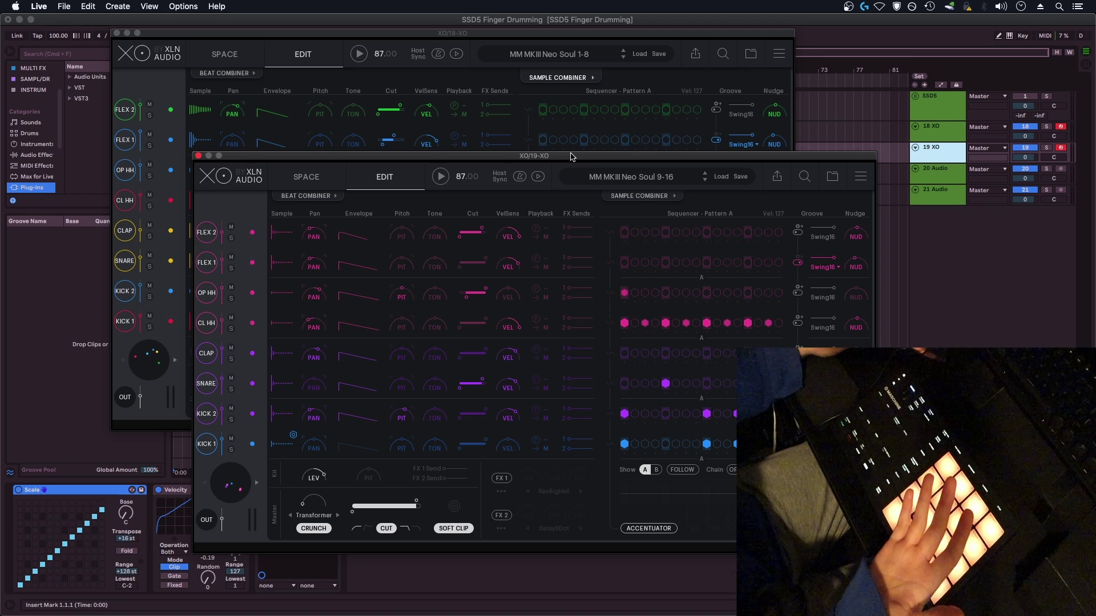
drag(572, 157, 494, 120)
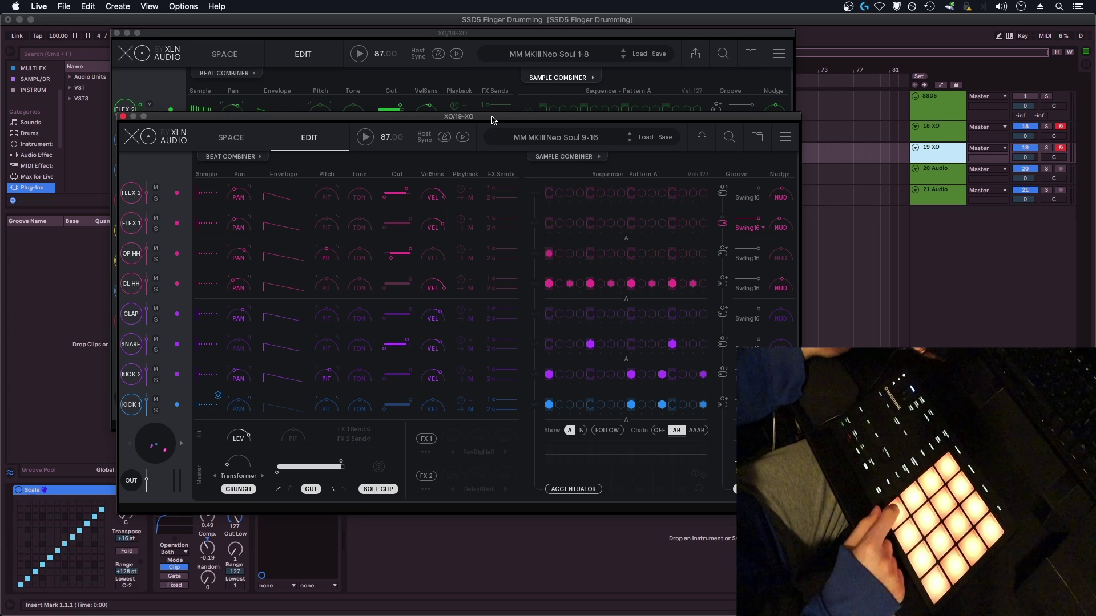
drag(491, 119, 572, 144)
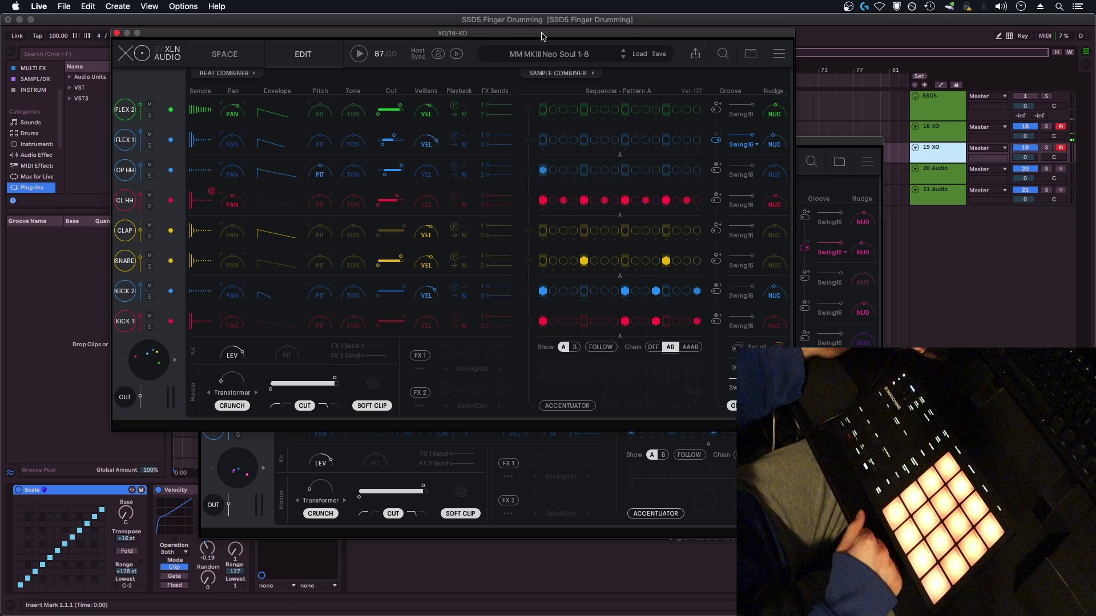
click(548, 35)
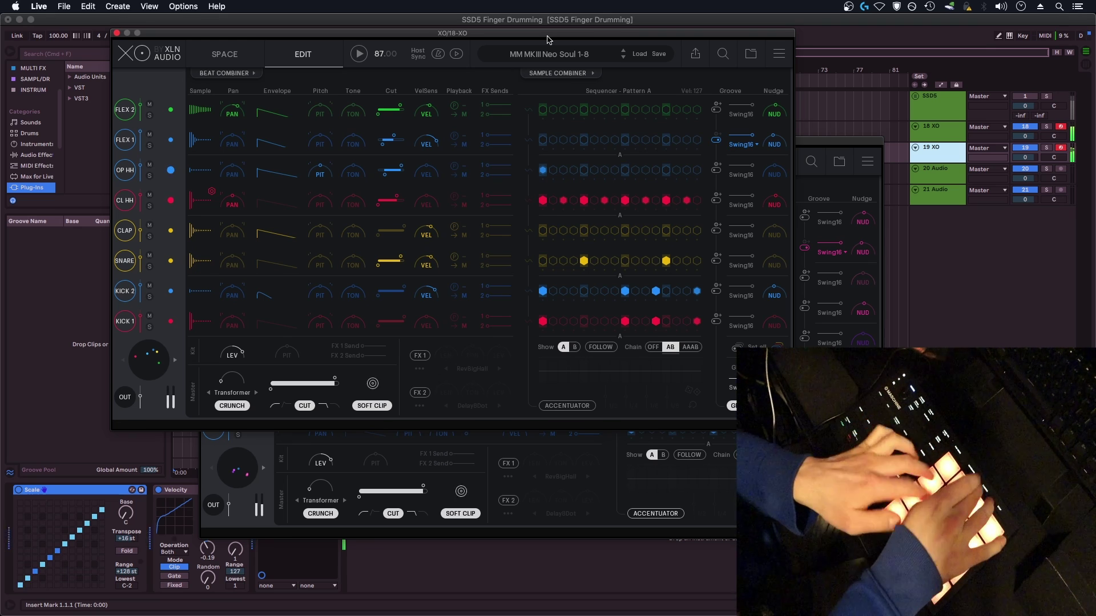
Shift the Neo Soul 1-8 window down-right, front the 9-16 window, then the 1-8 again.
drag(548, 39, 599, 75)
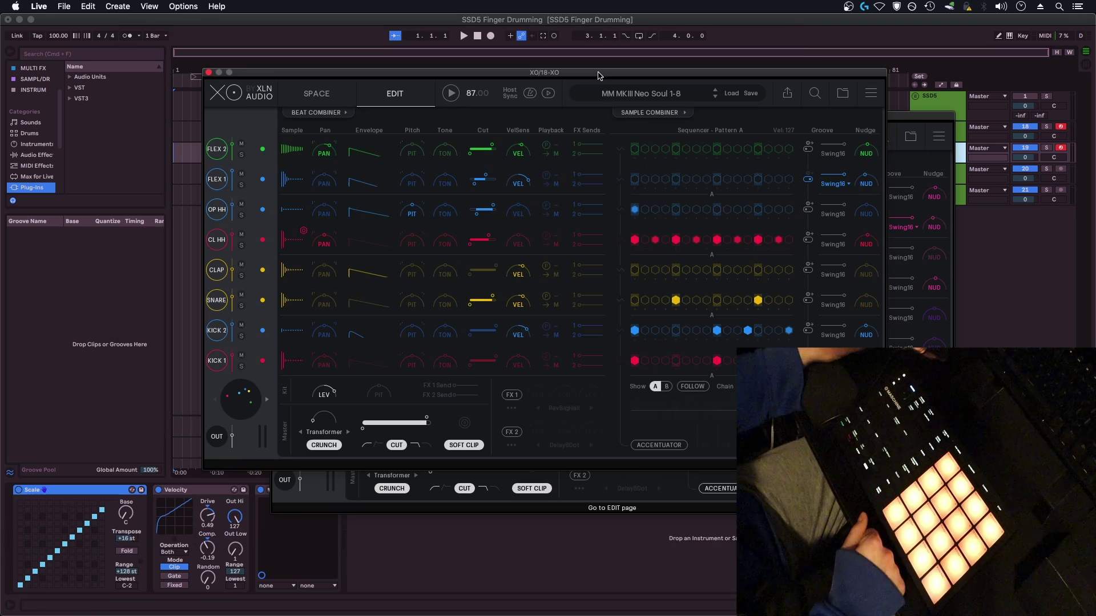
click(915, 120)
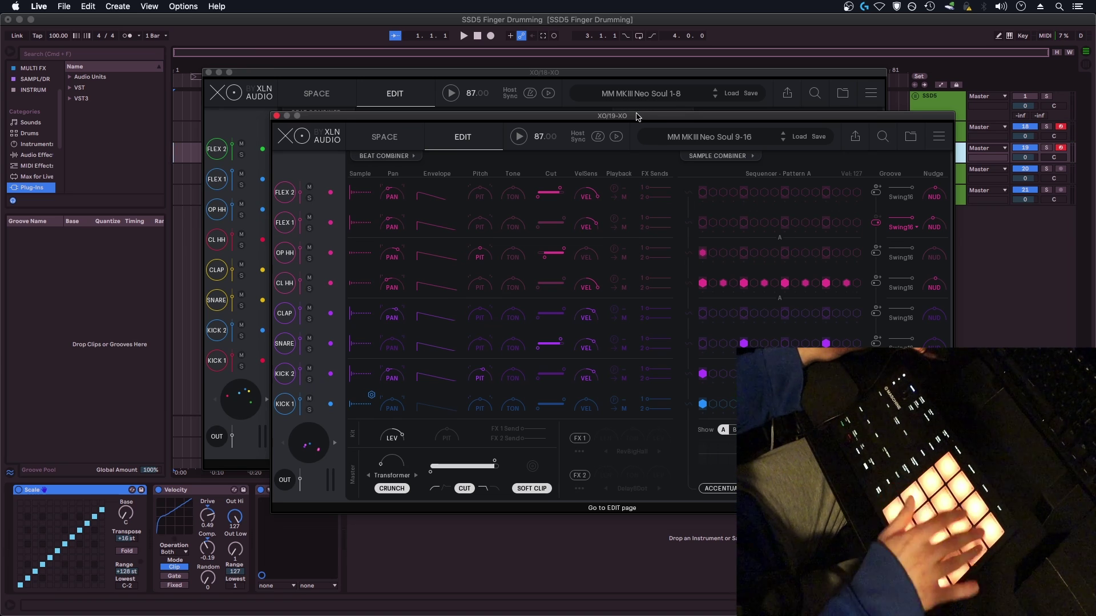
click(641, 93)
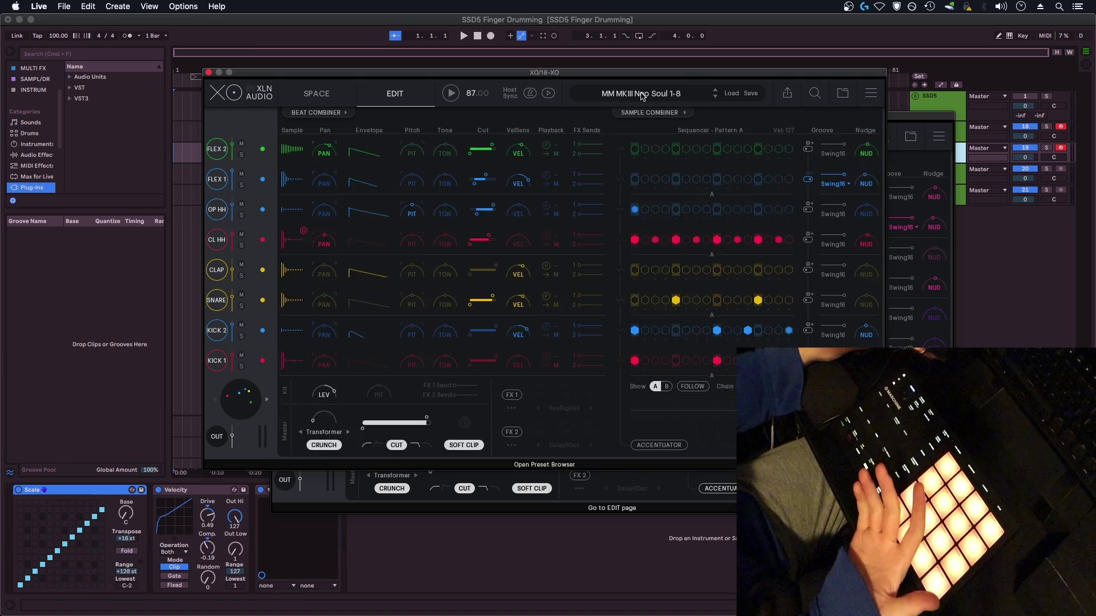
Browse XO's 395 presets to MM MKIII Neo Soul 1-8 and 9-16, then close the list.
click(641, 93)
scroll(517, 391, down, 2)
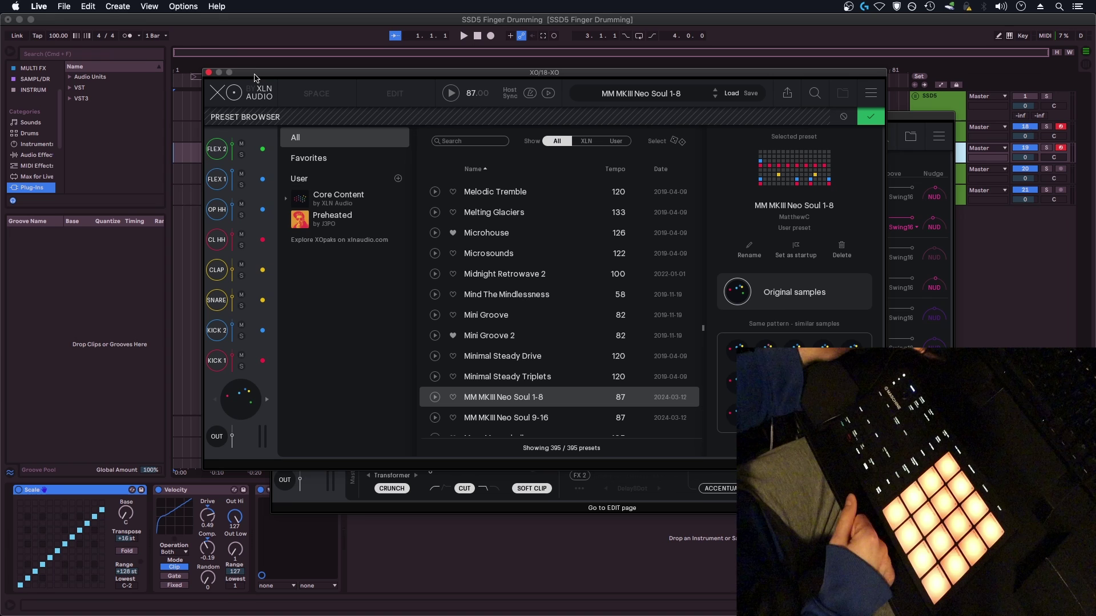
drag(255, 76, 191, 46)
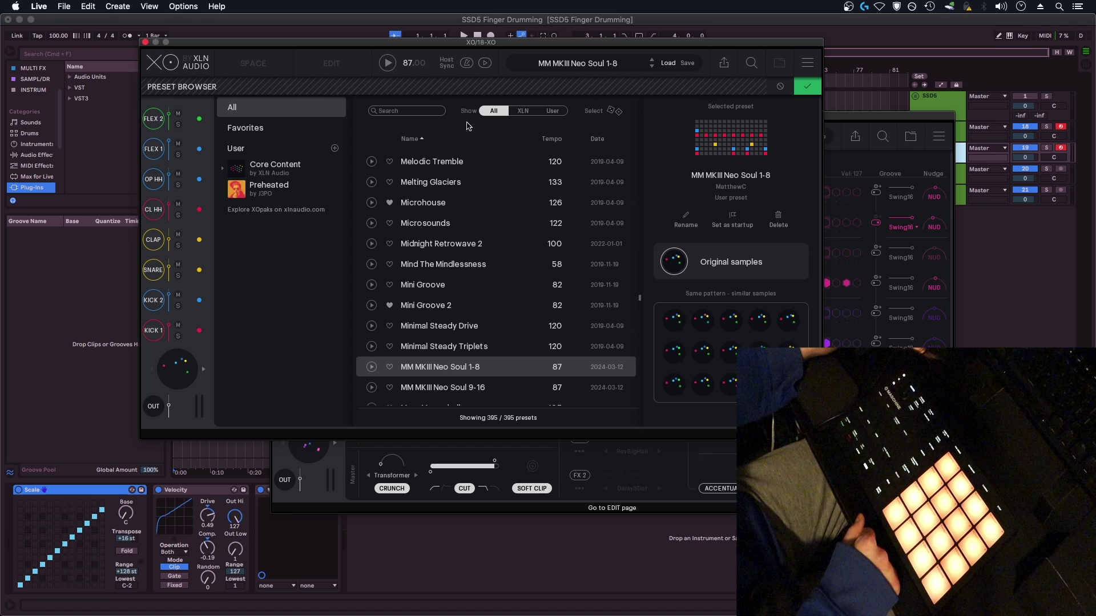
drag(526, 38, 624, 164)
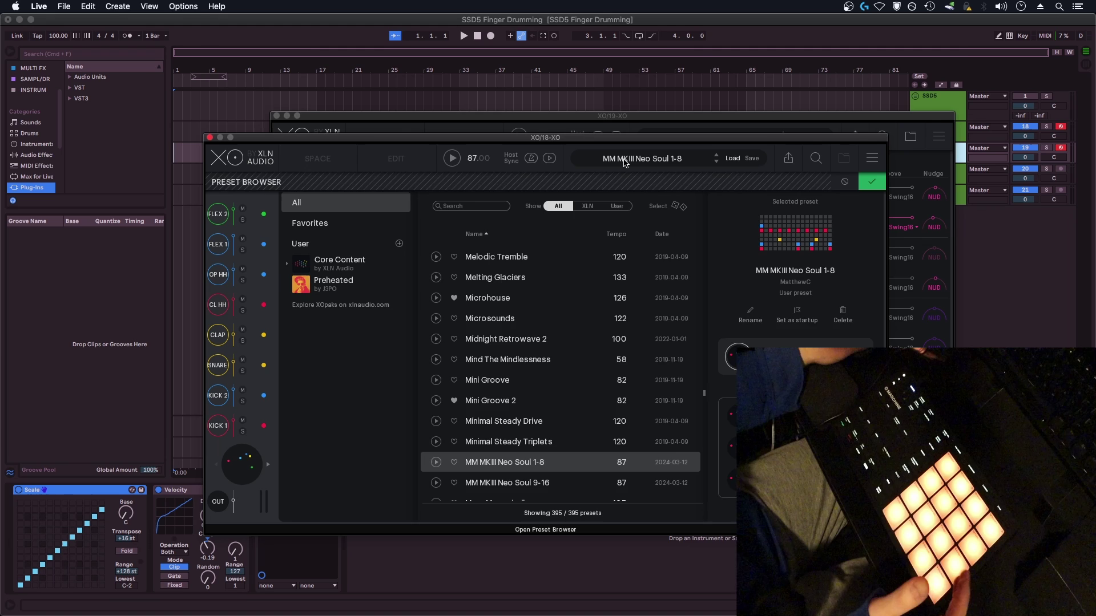
click(626, 160)
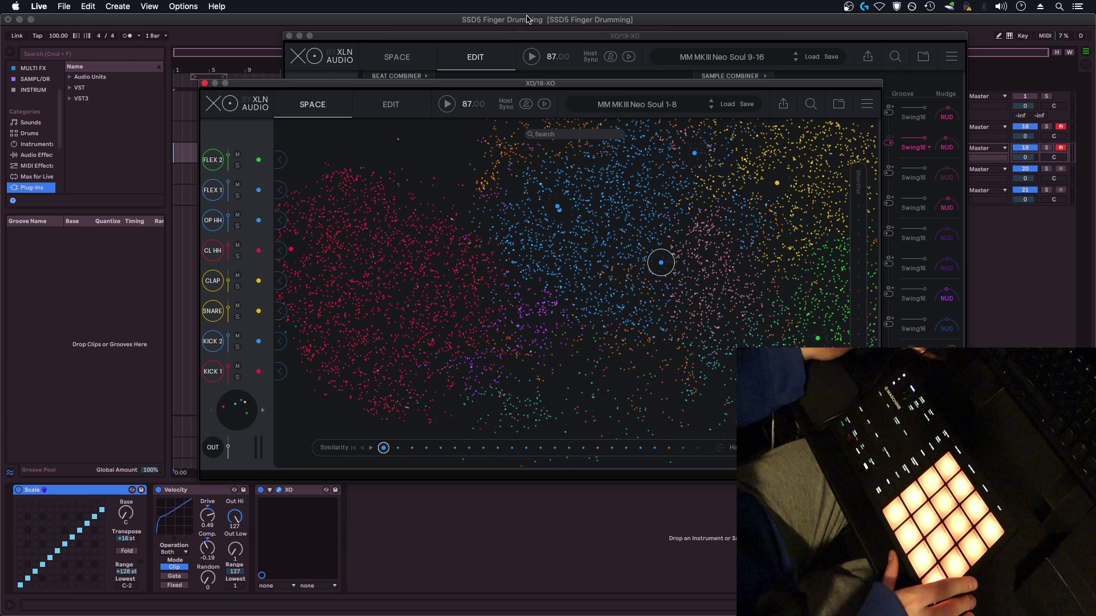